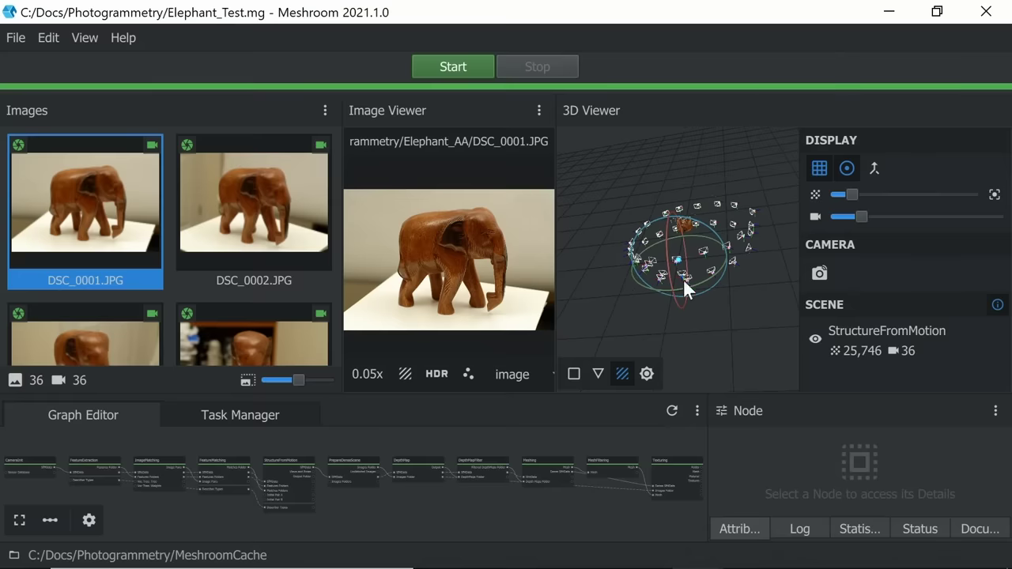
Enlarge the 3D viewer by narrowing the Images and Image Viewer areas, bringing the reconstructed cameras and elephant point cloud closer.
{"action": "scroll", "coordinate": [715, 333], "scroll_direction": "up", "scroll_amount": 5}
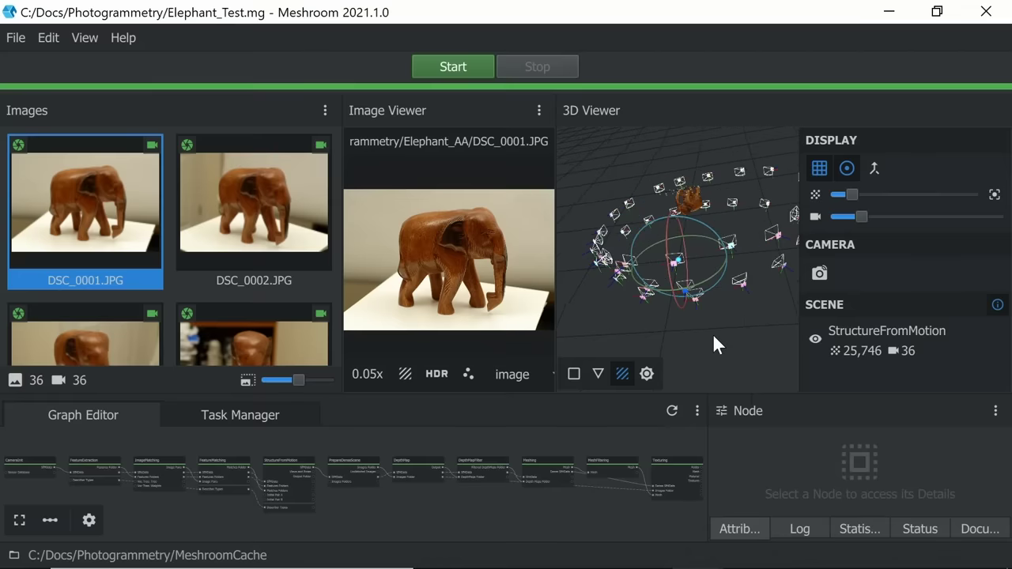
{"action": "left_click_drag", "start_coordinate": [343, 283], "coordinate": [242, 291]}
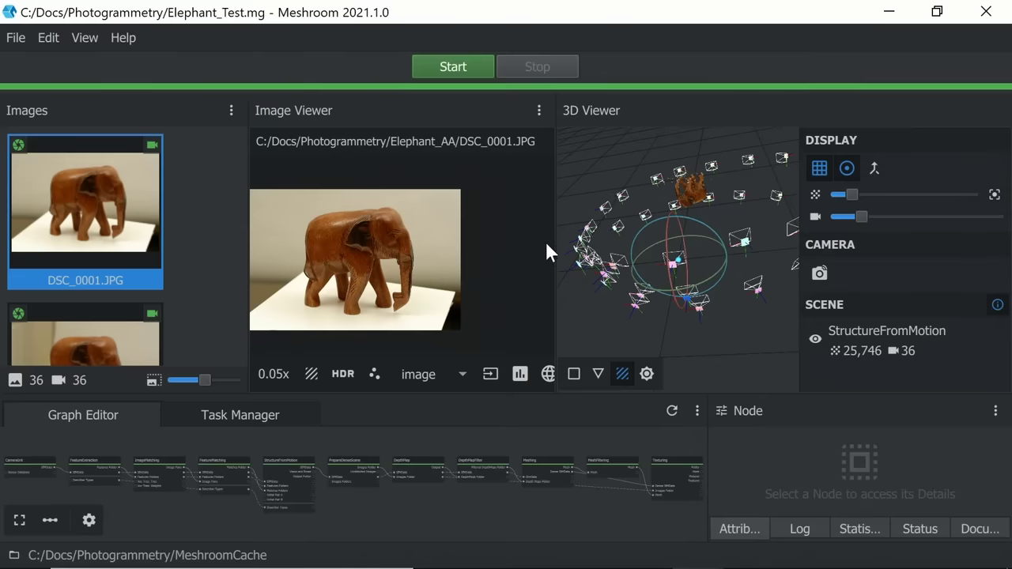
{"action": "left_click_drag", "start_coordinate": [555, 245], "coordinate": [450, 259]}
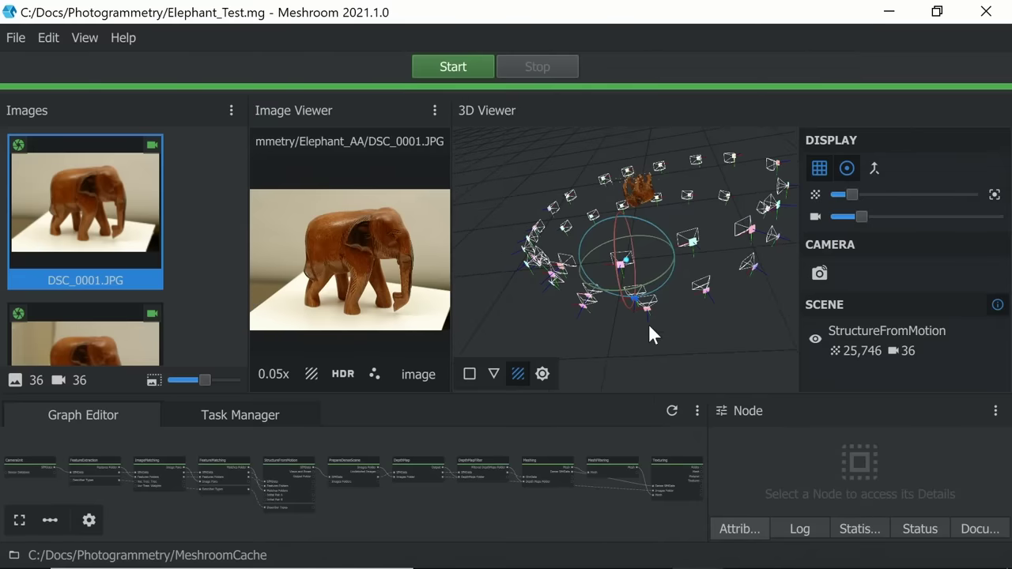
{"action": "scroll", "coordinate": [675, 329], "scroll_direction": "up", "scroll_amount": 2}
{"action": "right_click", "coordinate": [700, 338]}
{"action": "left_click", "coordinate": [662, 377]}
{"action": "mouse_move", "coordinate": [674, 375]}
{"action": "left_mouse_down"}
{"action": "mouse_move", "coordinate": [703, 345]}
{"action": "mouse_move", "coordinate": [677, 341]}
{"action": "mouse_move", "coordinate": [664, 354]}
{"action": "mouse_move", "coordinate": [686, 360]}
{"action": "left_mouse_up"}
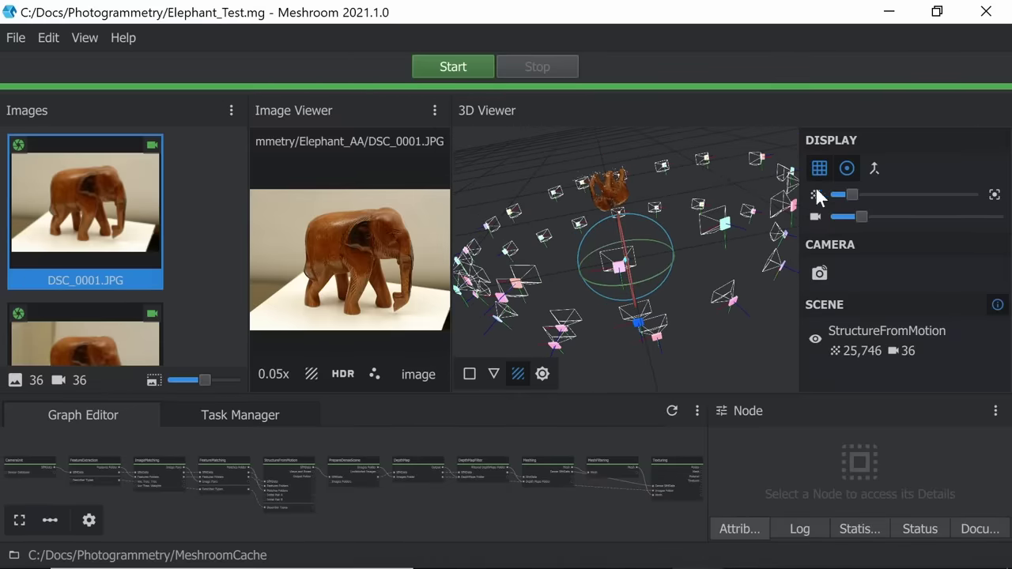
Shrink the image thumbnails to fit two per row and display DSC_0004.JPG in the Image Viewer.
{"action": "left_click", "coordinate": [84, 346]}
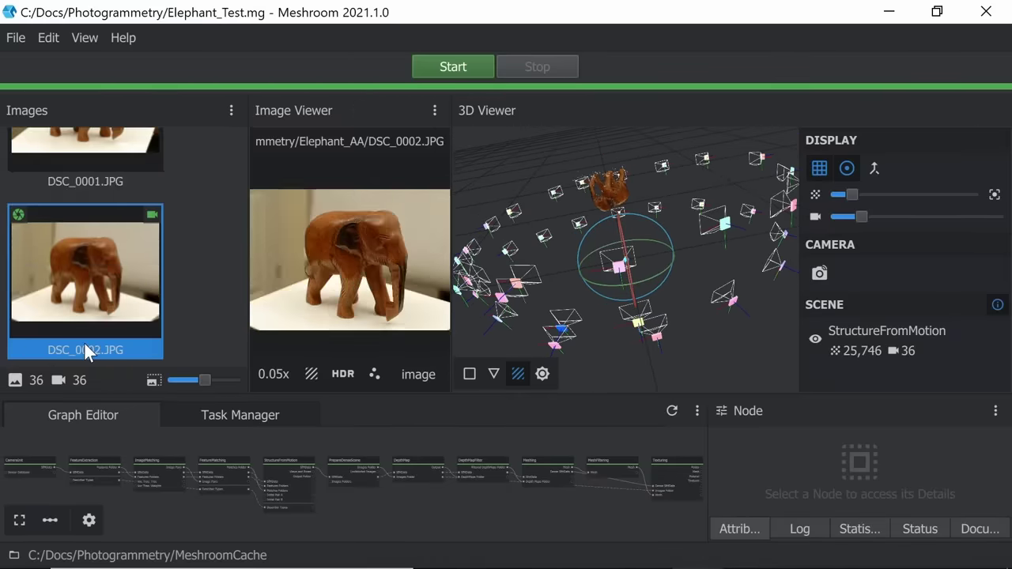
{"action": "left_click_drag", "start_coordinate": [210, 378], "coordinate": [184, 380]}
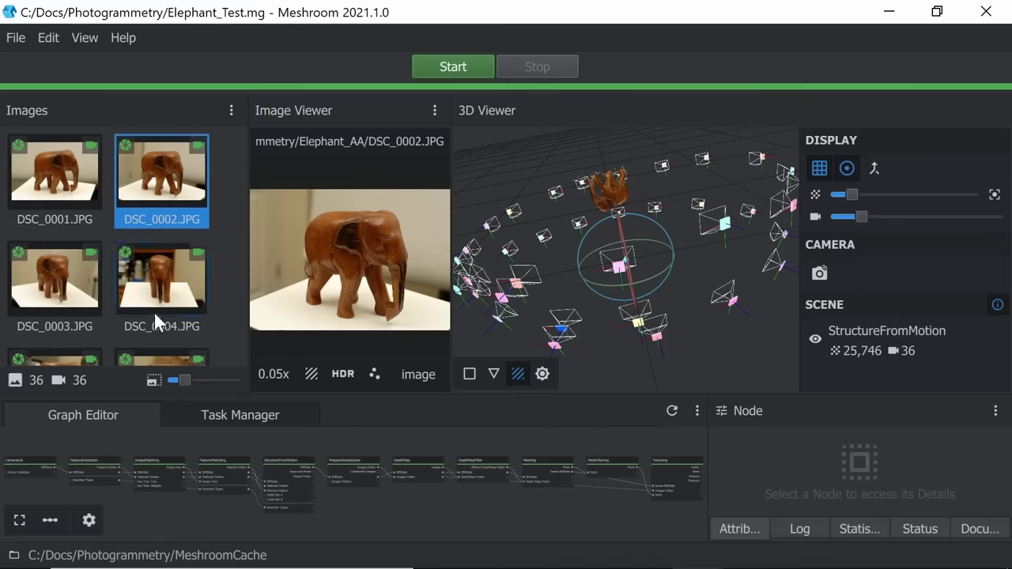
{"action": "left_click", "coordinate": [159, 286]}
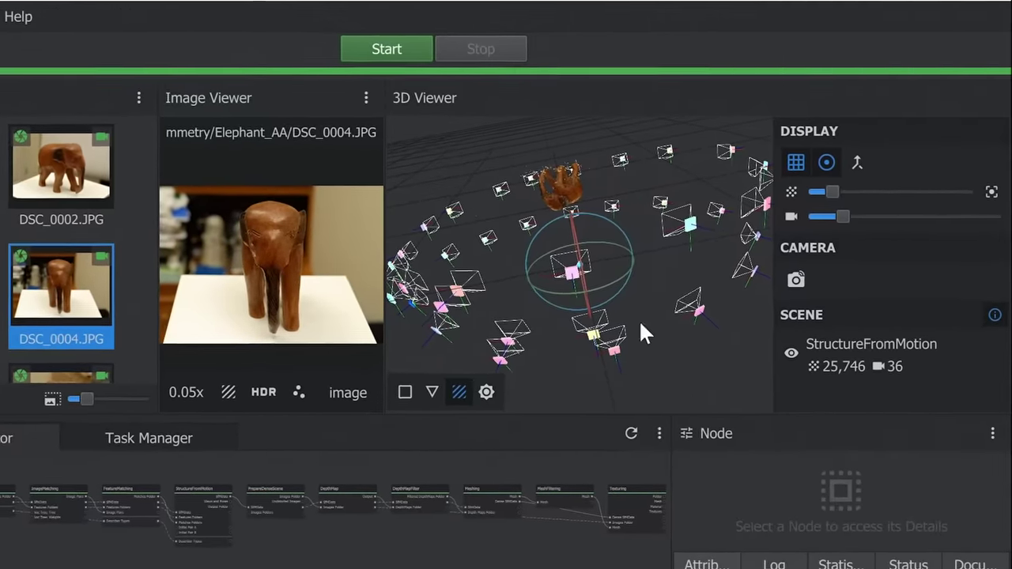
Examine the elephant point cloud up close and slightly adjust the point size and camera scale in the 3D viewer.
{"action": "left_click_drag", "start_coordinate": [551, 316], "coordinate": [525, 278]}
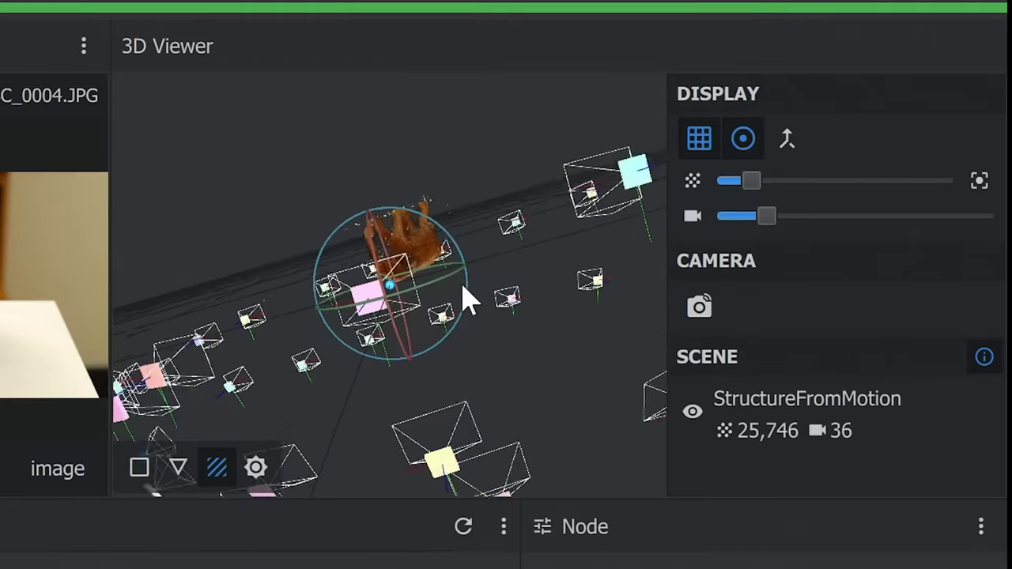
{"action": "scroll", "coordinate": [469, 301], "scroll_direction": "up", "scroll_amount": 6}
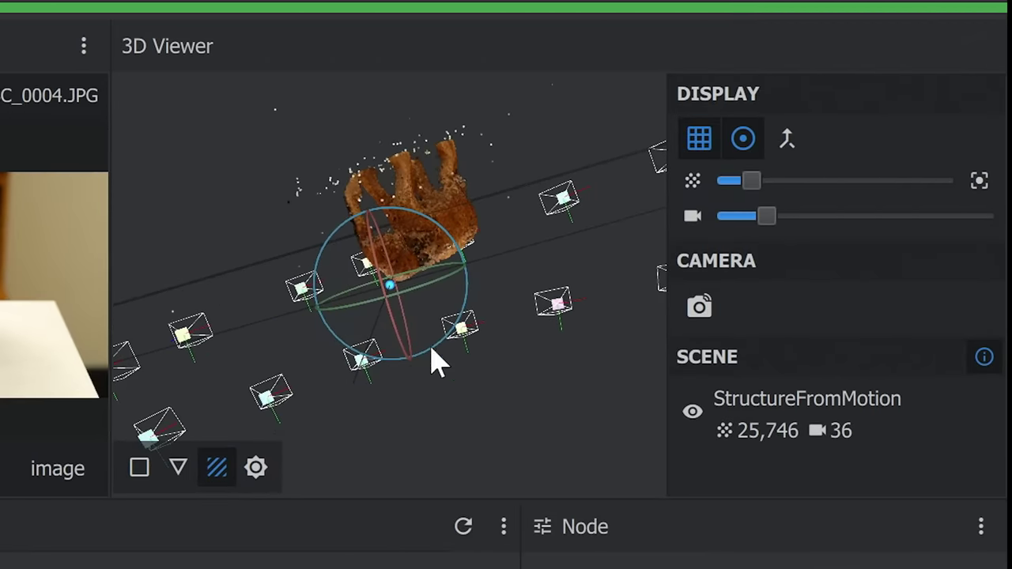
{"action": "left_click_drag", "start_coordinate": [499, 400], "coordinate": [482, 411]}
{"action": "left_click_drag", "start_coordinate": [748, 185], "coordinate": [769, 219]}
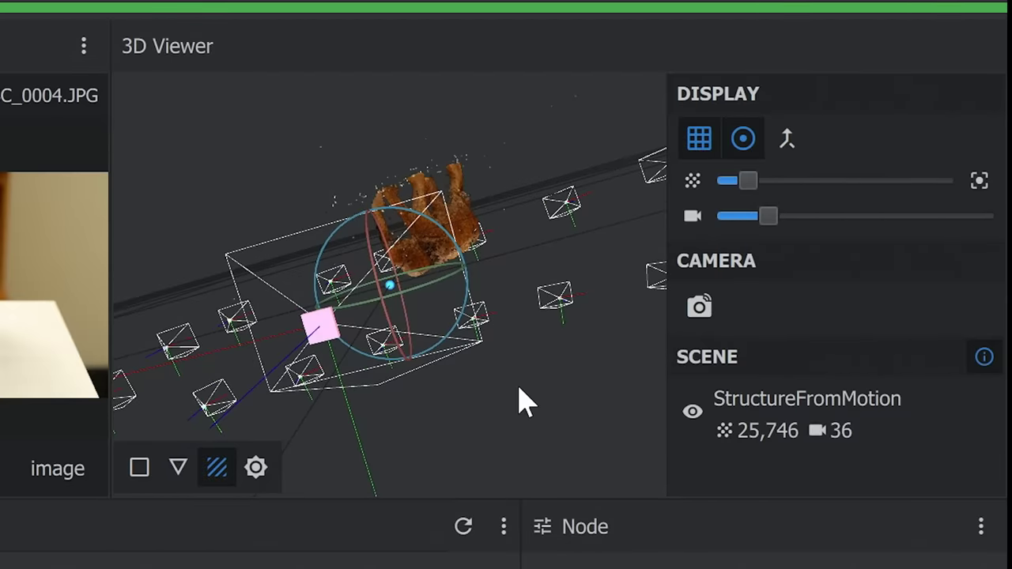
Sync the 3D view with the image selection, view the point cloud from DSC_0001.JPG and DSC_0003.JPG, and turn the sync off.
{"action": "left_click", "coordinate": [699, 310]}
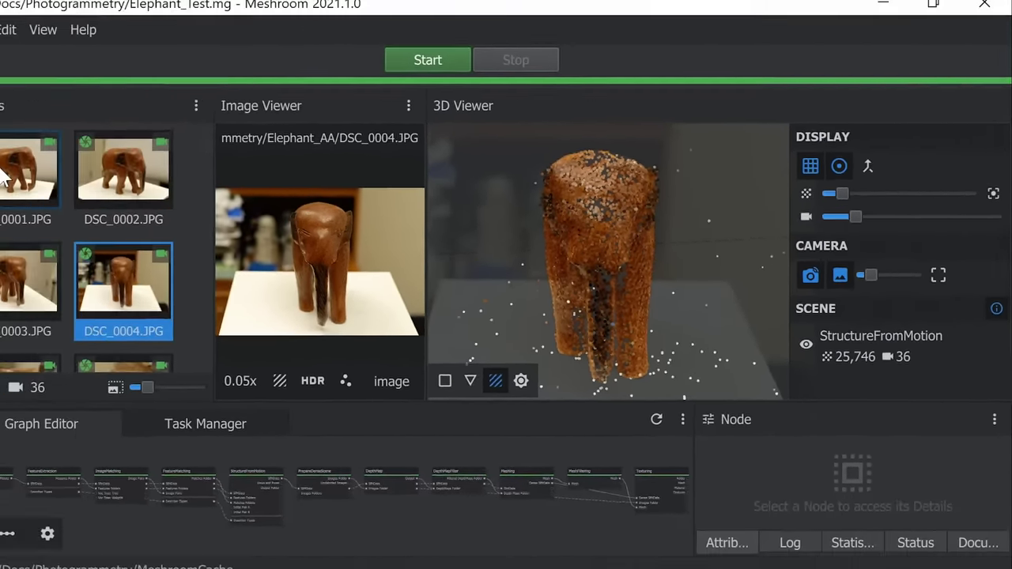
{"action": "left_click", "coordinate": [48, 175]}
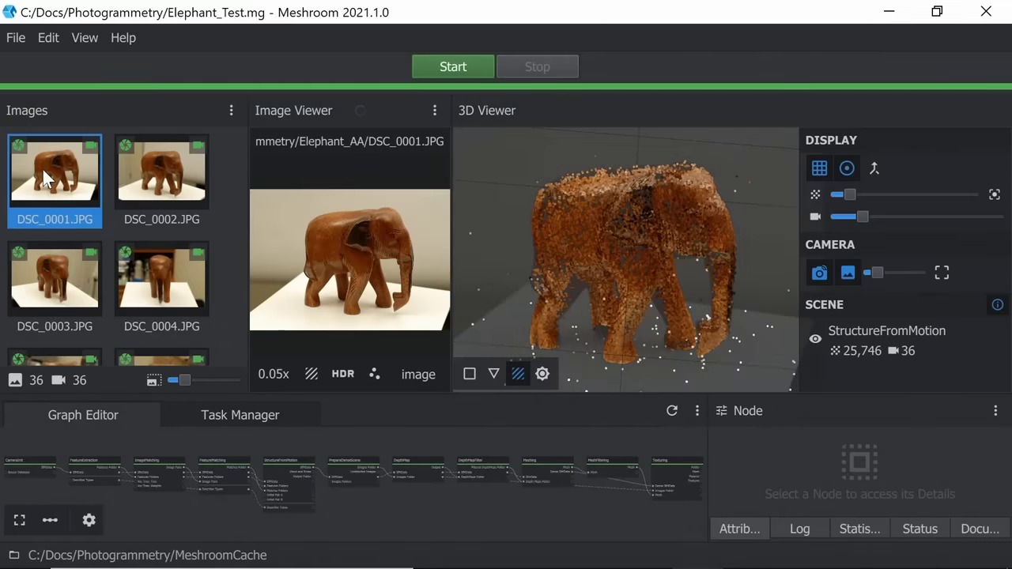
{"action": "left_click", "coordinate": [59, 288]}
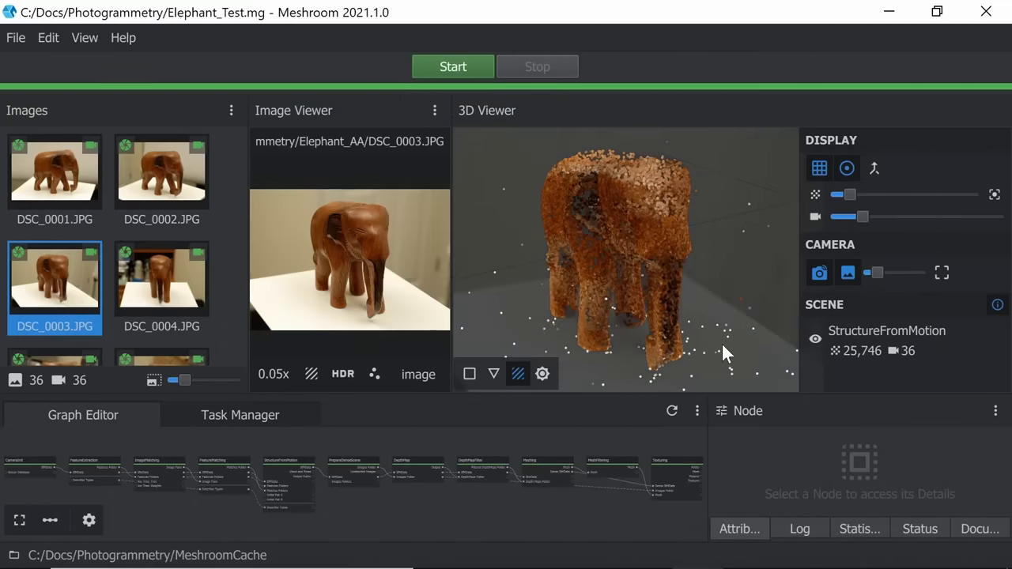
{"action": "left_click", "coordinate": [818, 272]}
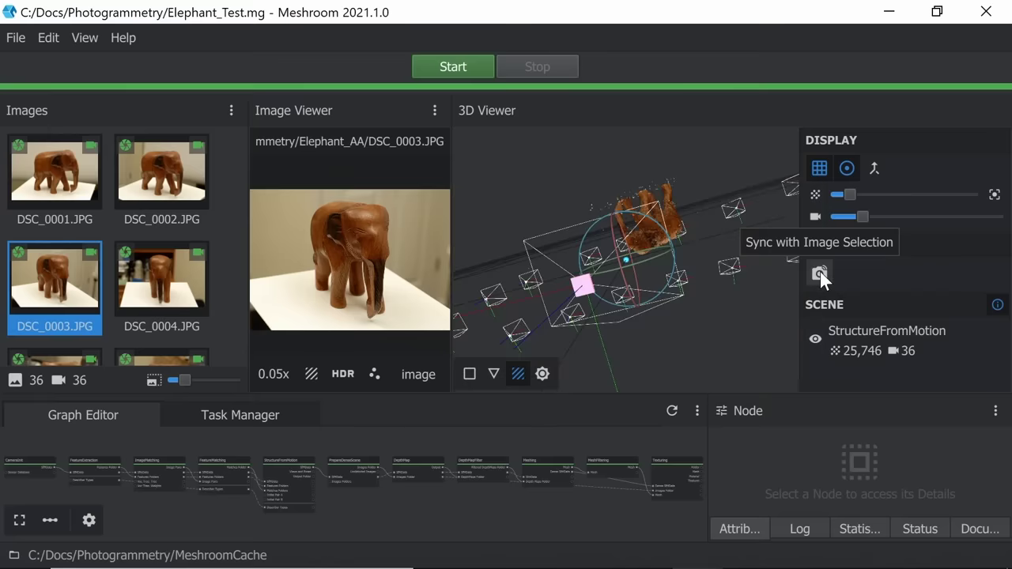
{"action": "mouse_move", "coordinate": [710, 320]}
{"action": "left_mouse_down"}
{"action": "mouse_move", "coordinate": [727, 309]}
{"action": "mouse_move", "coordinate": [713, 295]}
{"action": "mouse_move", "coordinate": [699, 317]}
{"action": "mouse_move", "coordinate": [710, 321]}
{"action": "left_mouse_up"}
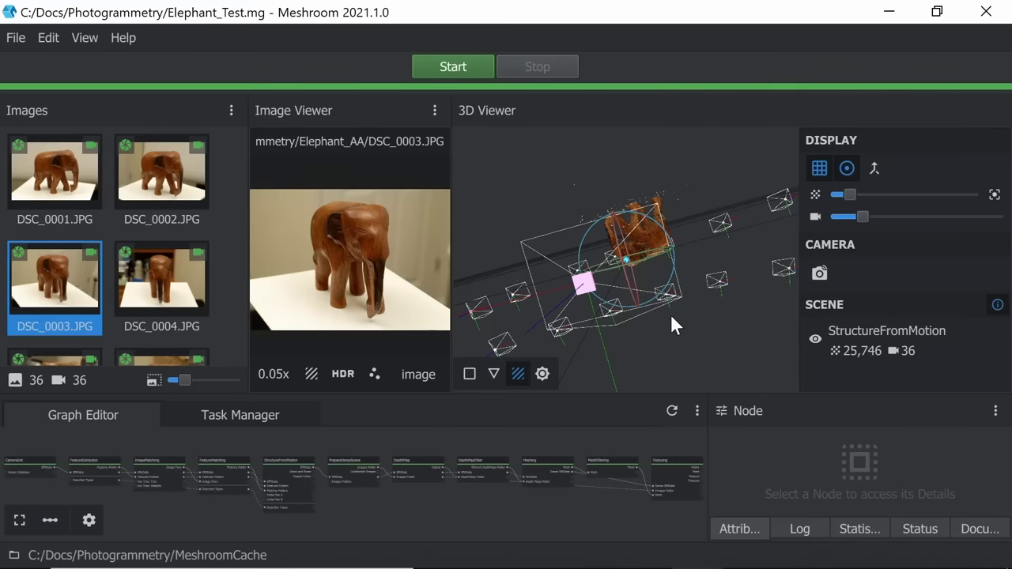
{"action": "left_click", "coordinate": [18, 44]}
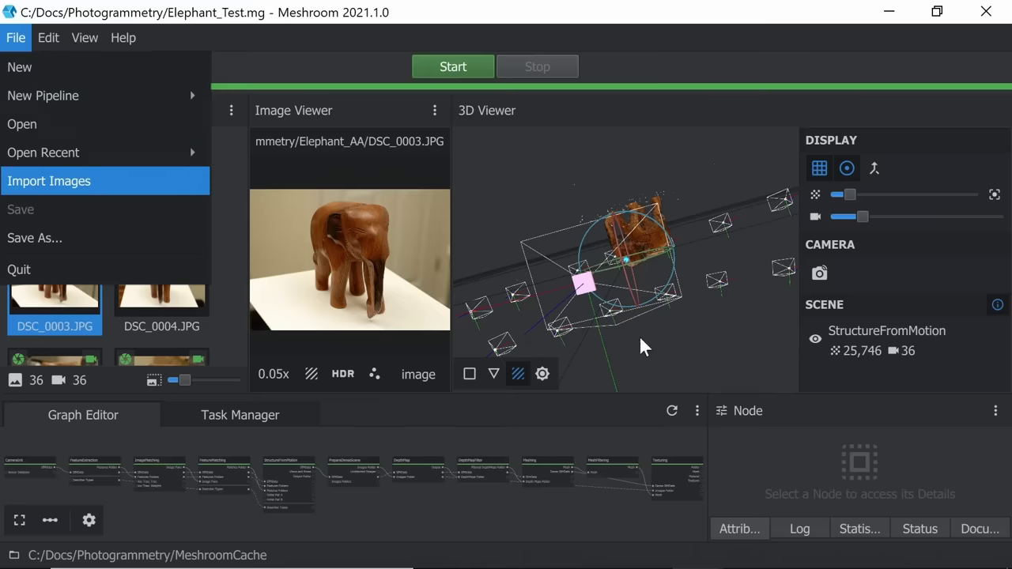
{"action": "left_click", "coordinate": [676, 344]}
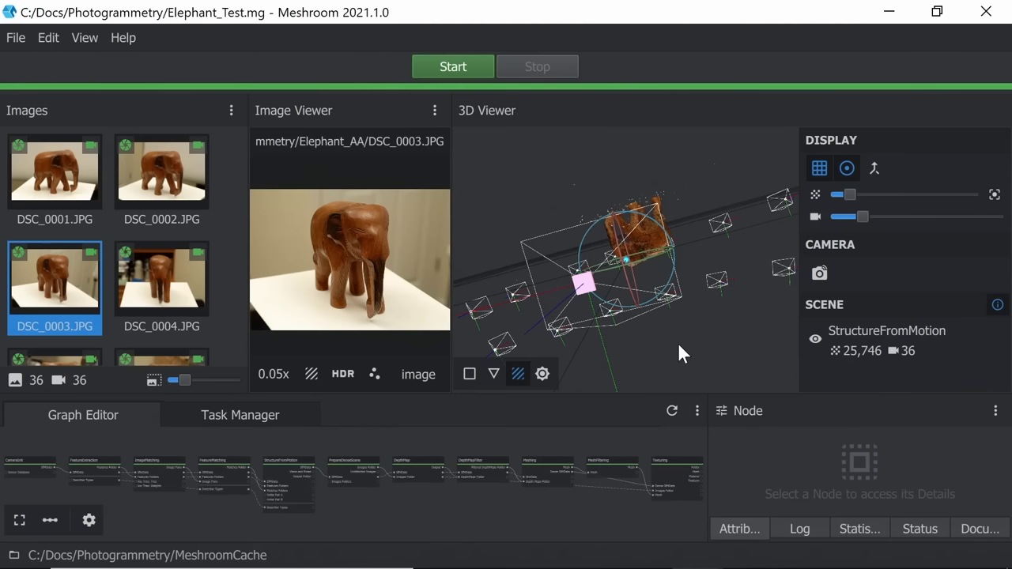
Switch to File Explorer and open the Meshing results subfolder inside the project's MeshroomCache folder.
{"action": "key", "text": "alt+Tab"}
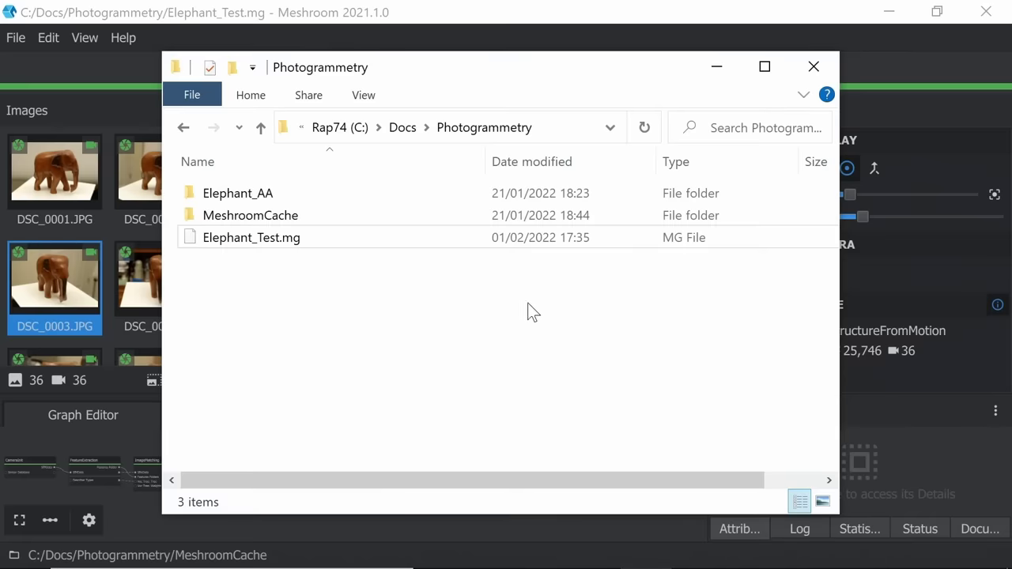
{"action": "mouse_move", "coordinate": [278, 214]}
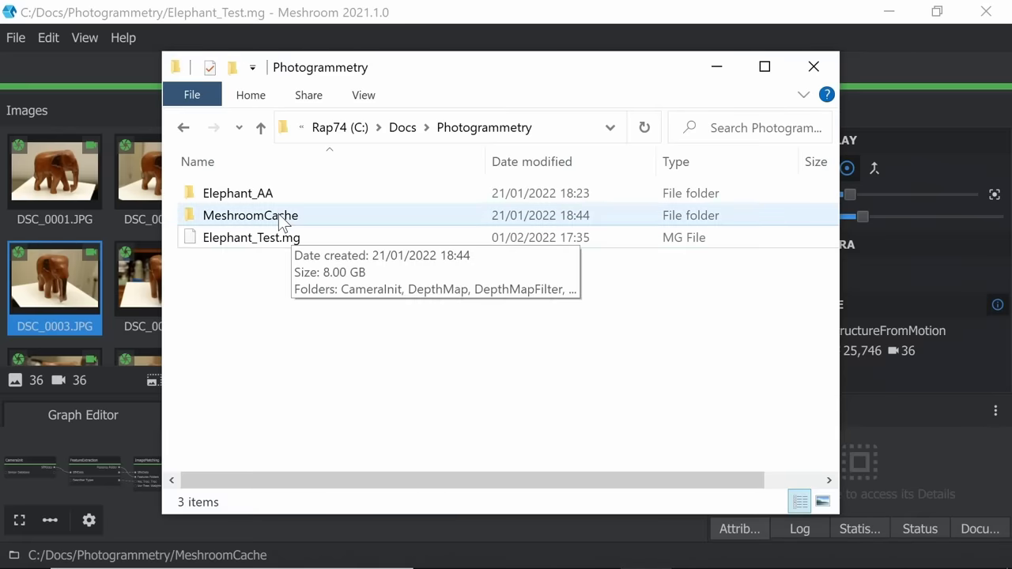
{"action": "double_click", "coordinate": [332, 213]}
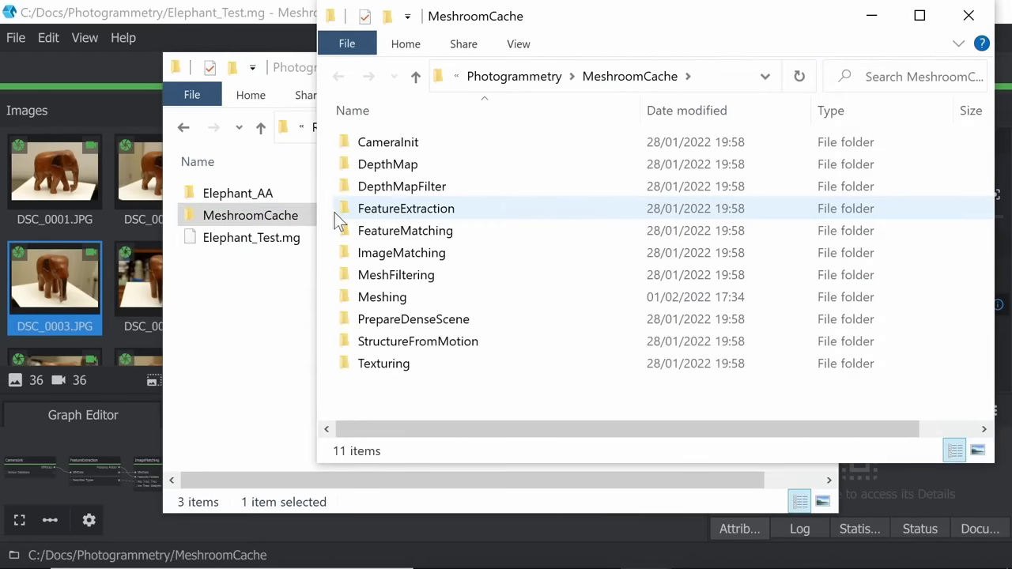
{"action": "left_click", "coordinate": [409, 298]}
{"action": "double_click", "coordinate": [409, 300]}
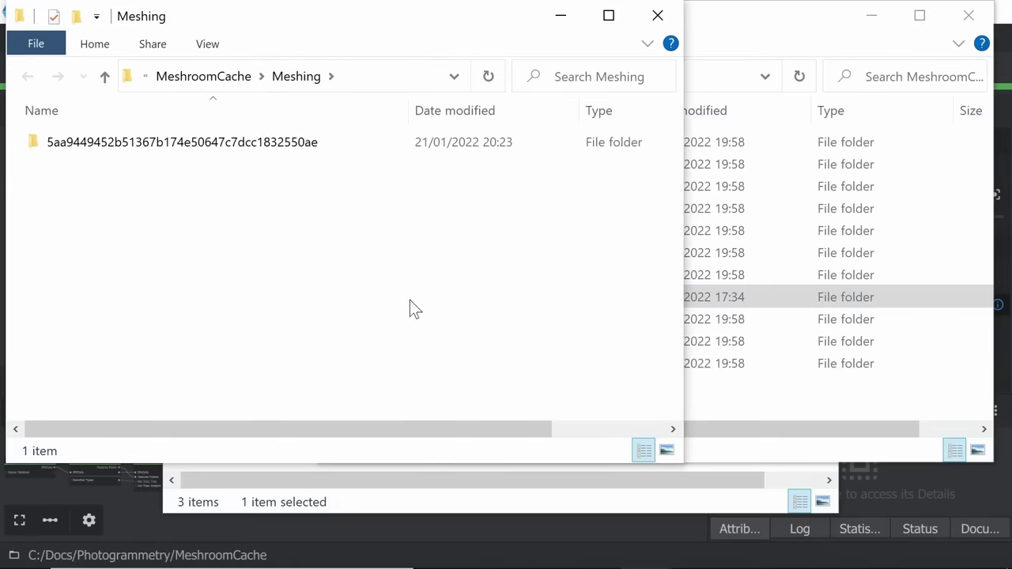
{"action": "double_click", "coordinate": [251, 143]}
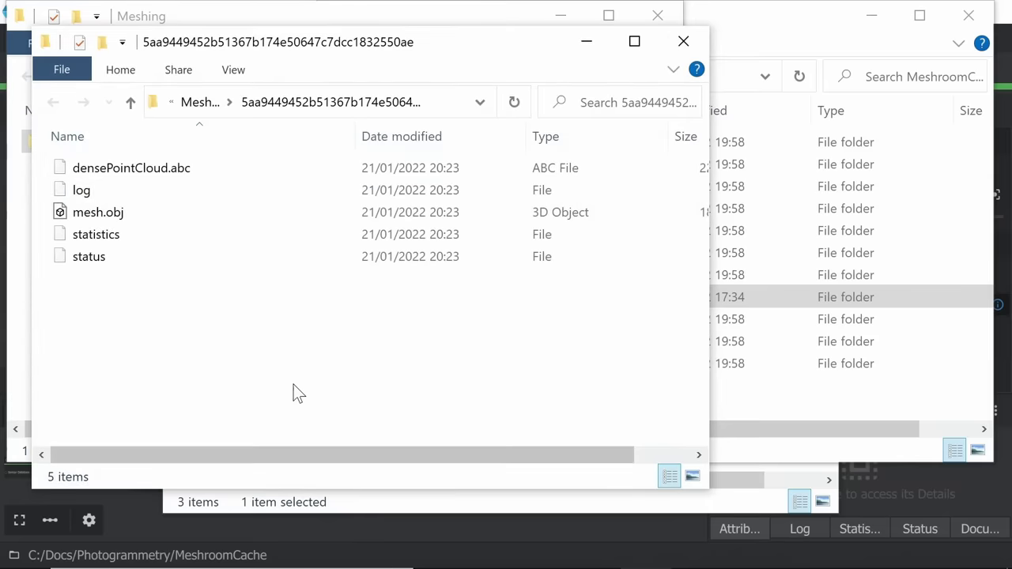
Open mesh.obj in 3D Viewer, examine the untextured elephant mesh from several sides, and close the viewer.
{"action": "mouse_move", "coordinate": [141, 212]}
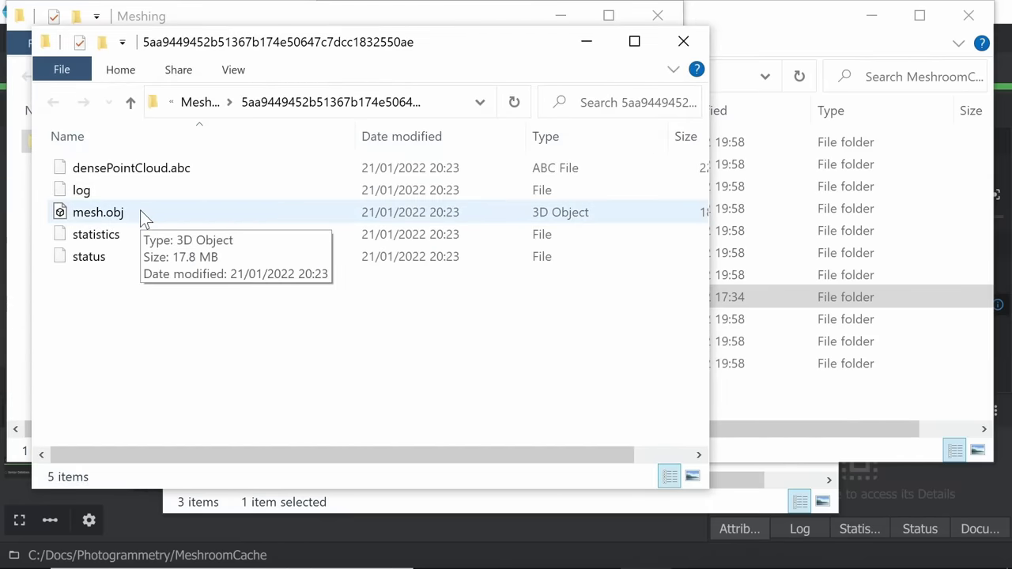
{"action": "double_click", "coordinate": [141, 214]}
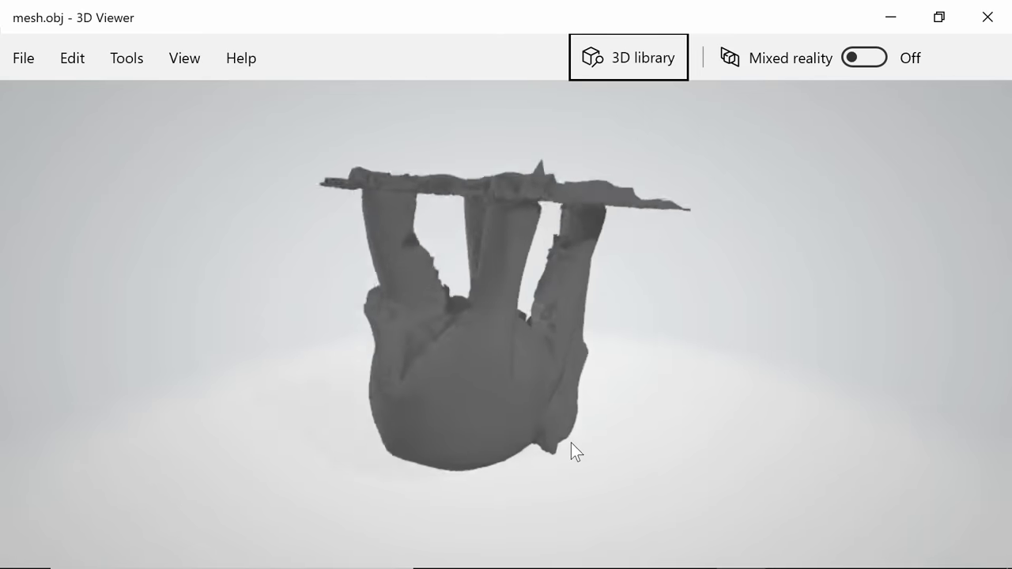
{"action": "left_click_drag", "start_coordinate": [583, 421], "coordinate": [333, 484]}
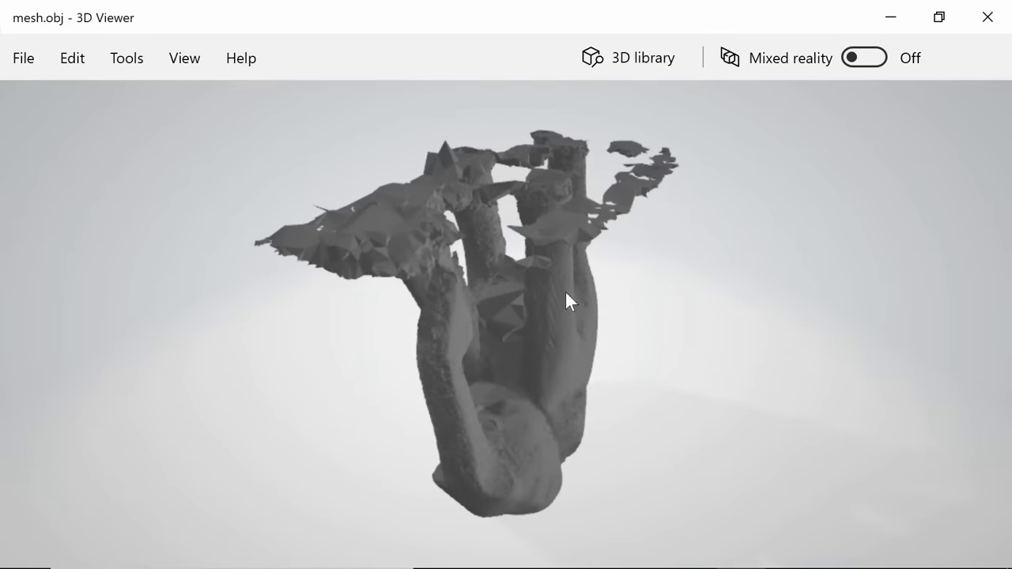
{"action": "left_click_drag", "start_coordinate": [371, 379], "coordinate": [559, 298]}
{"action": "left_click_drag", "start_coordinate": [536, 437], "coordinate": [713, 366]}
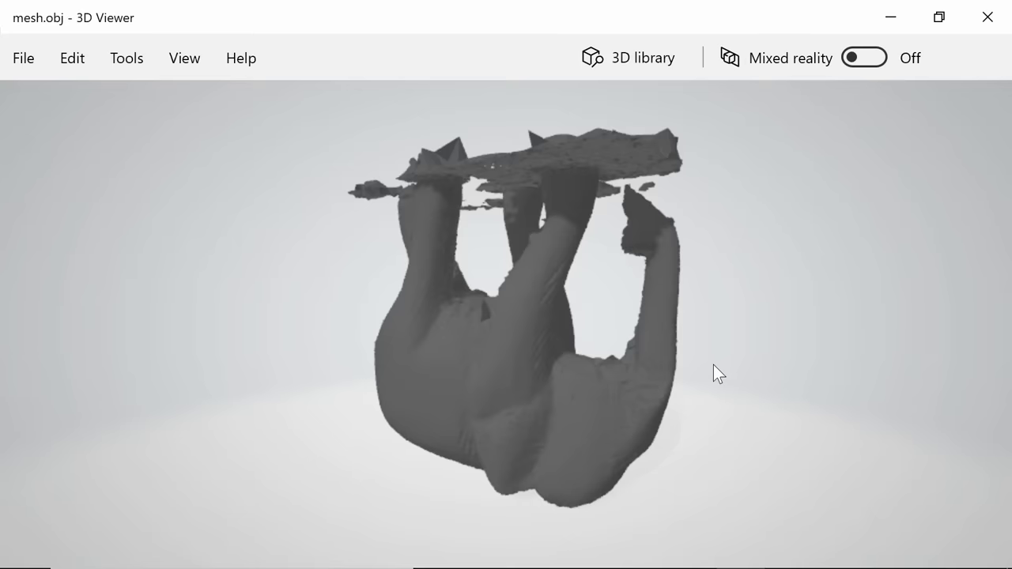
{"action": "mouse_move", "coordinate": [713, 365]}
{"action": "left_mouse_down"}
{"action": "mouse_move", "coordinate": [777, 353]}
{"action": "mouse_move", "coordinate": [820, 316]}
{"action": "mouse_move", "coordinate": [702, 365]}
{"action": "left_mouse_up"}
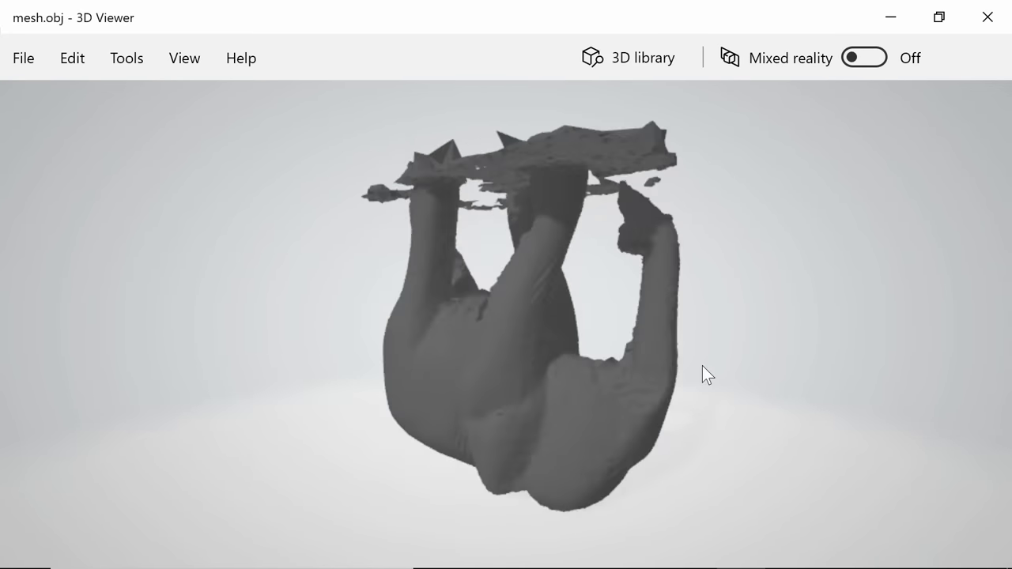
{"action": "left_click", "coordinate": [987, 17]}
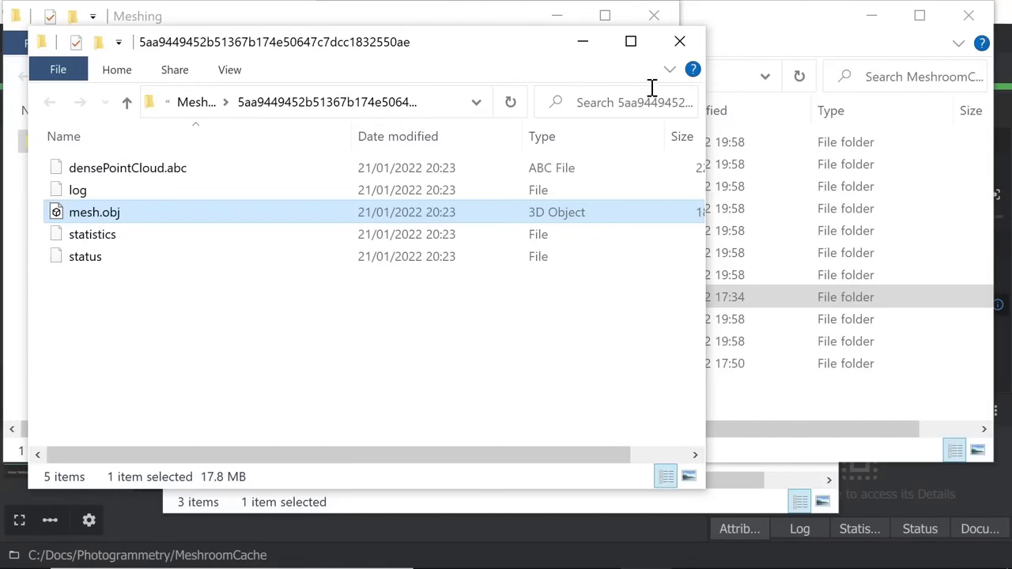
Close the Meshing folders, open the Texturing results subfolder in MeshroomCache, and view the texture_1001.png image.
{"action": "left_click", "coordinate": [678, 42]}
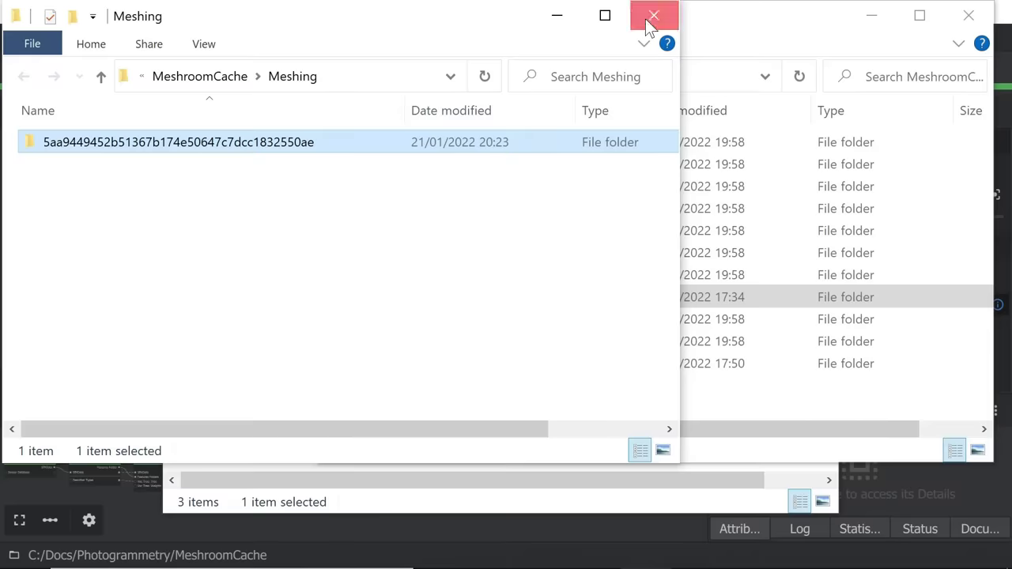
{"action": "left_click", "coordinate": [653, 15]}
{"action": "double_click", "coordinate": [484, 363]}
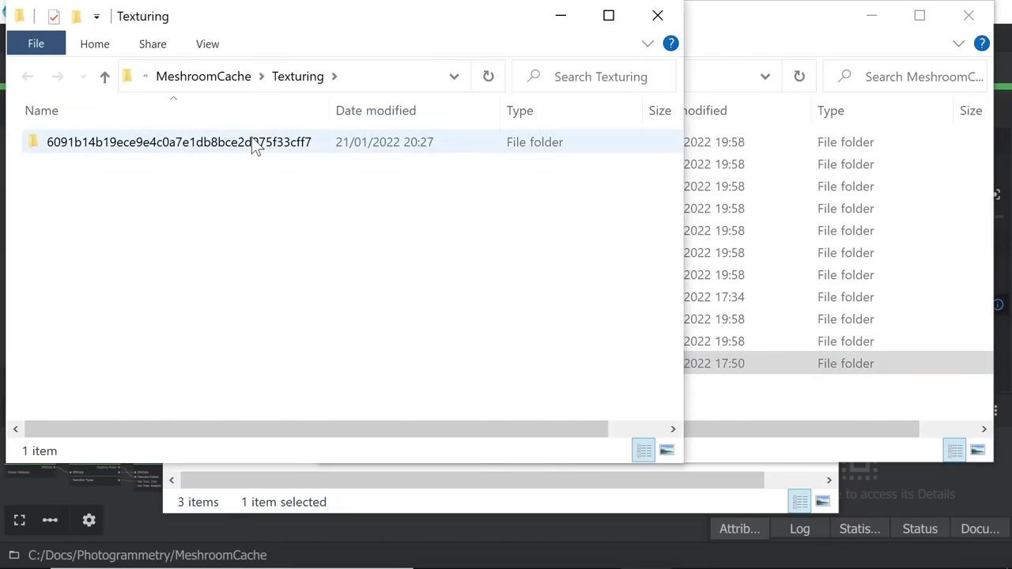
{"action": "double_click", "coordinate": [251, 139]}
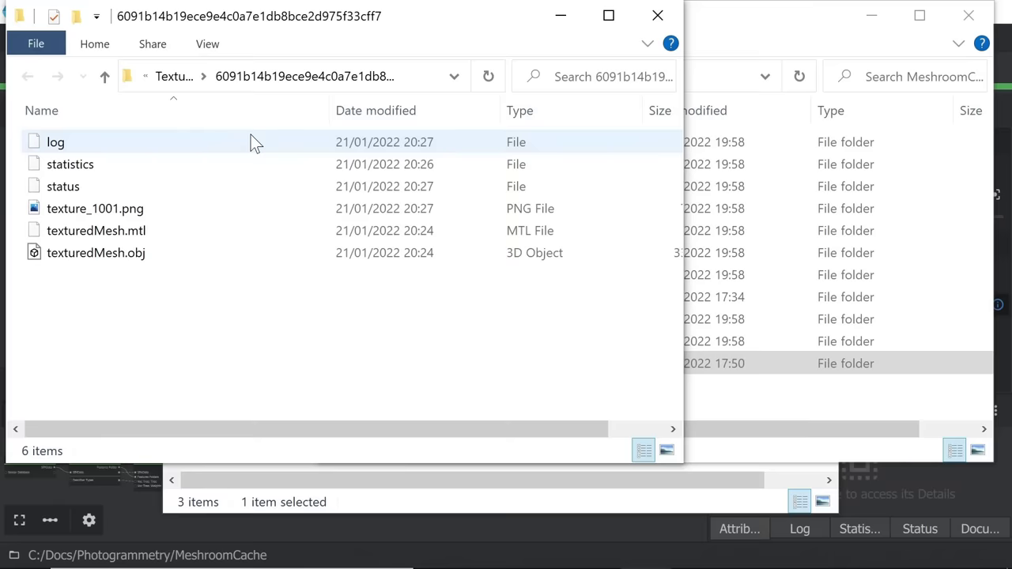
{"action": "double_click", "coordinate": [158, 211]}
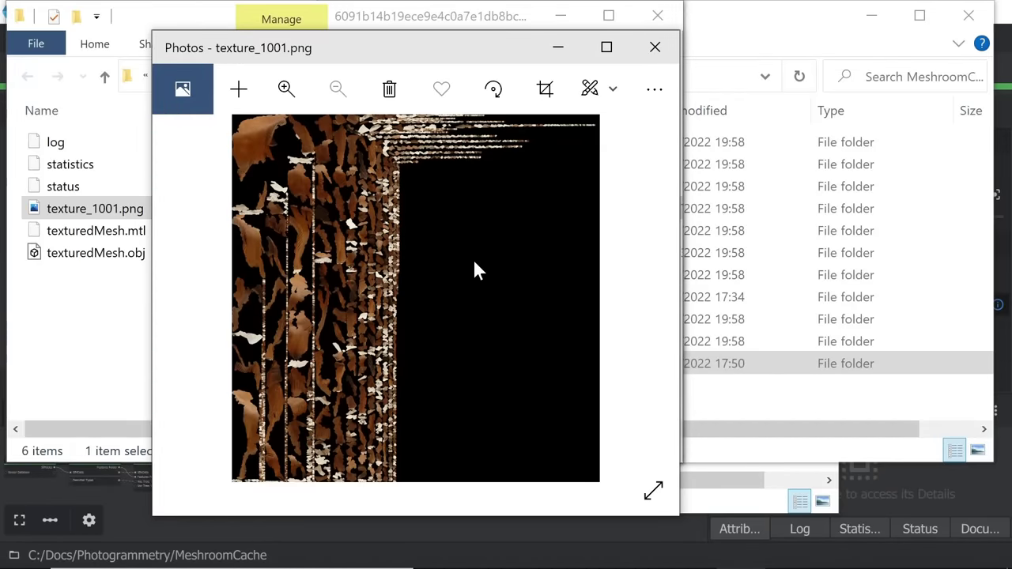
{"action": "left_click", "coordinate": [668, 47]}
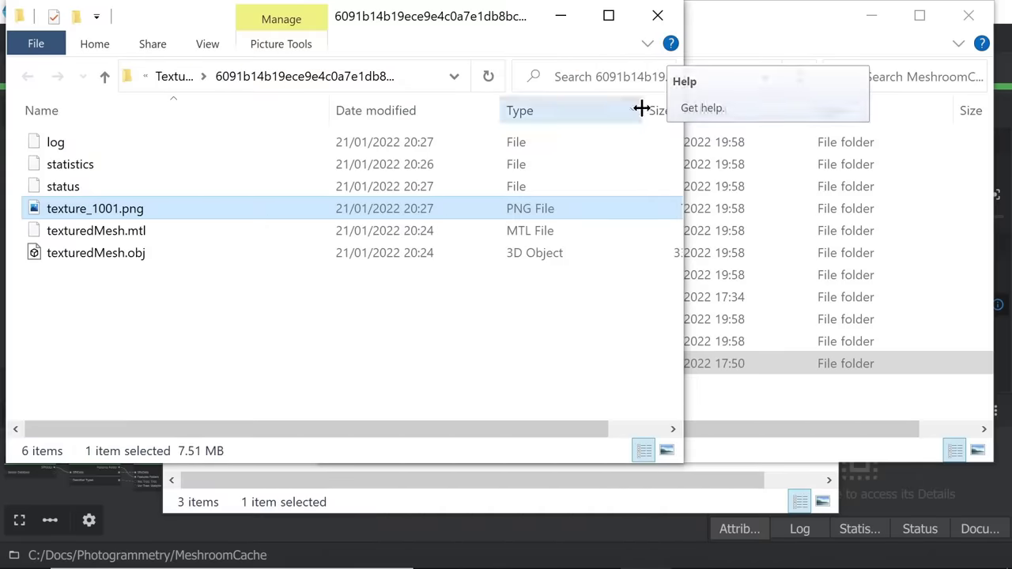
Open texturedMesh.obj in 3D Viewer and examine the textured elephant from the side at closer range.
{"action": "double_click", "coordinate": [146, 254]}
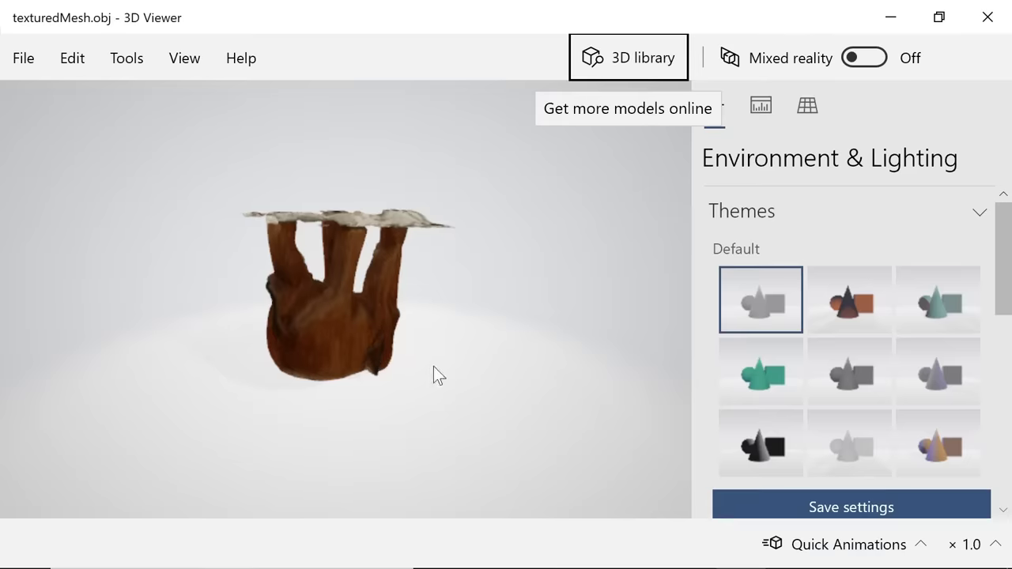
{"action": "left_click_drag", "start_coordinate": [433, 366], "coordinate": [545, 397]}
{"action": "scroll", "coordinate": [549, 397], "scroll_direction": "up", "scroll_amount": 3}
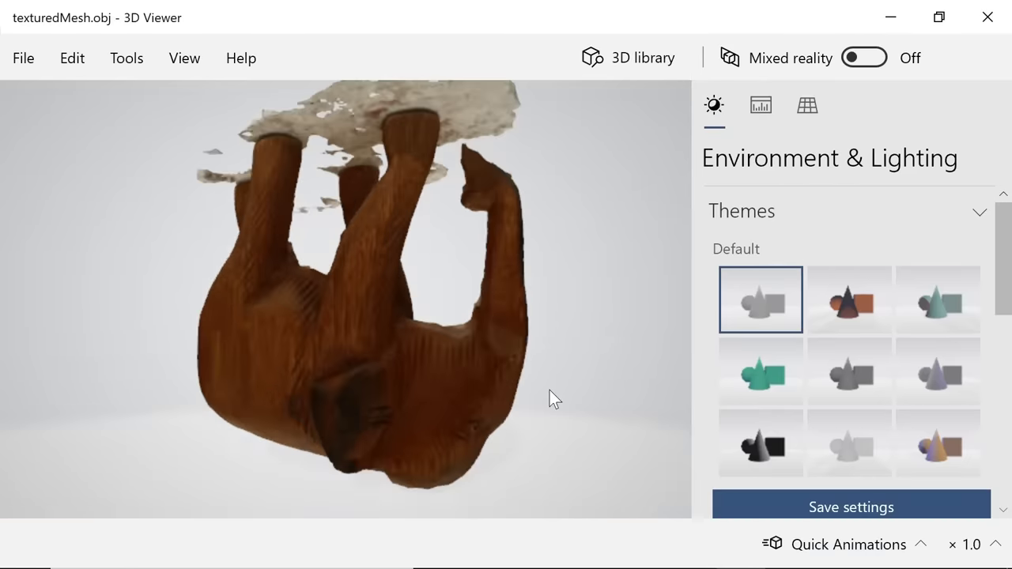
Inspect the textured elephant model from further viewing angles.
{"action": "scroll", "coordinate": [415, 354], "scroll_direction": "up", "scroll_amount": 2}
{"action": "left_click_drag", "start_coordinate": [404, 355], "coordinate": [583, 327]}
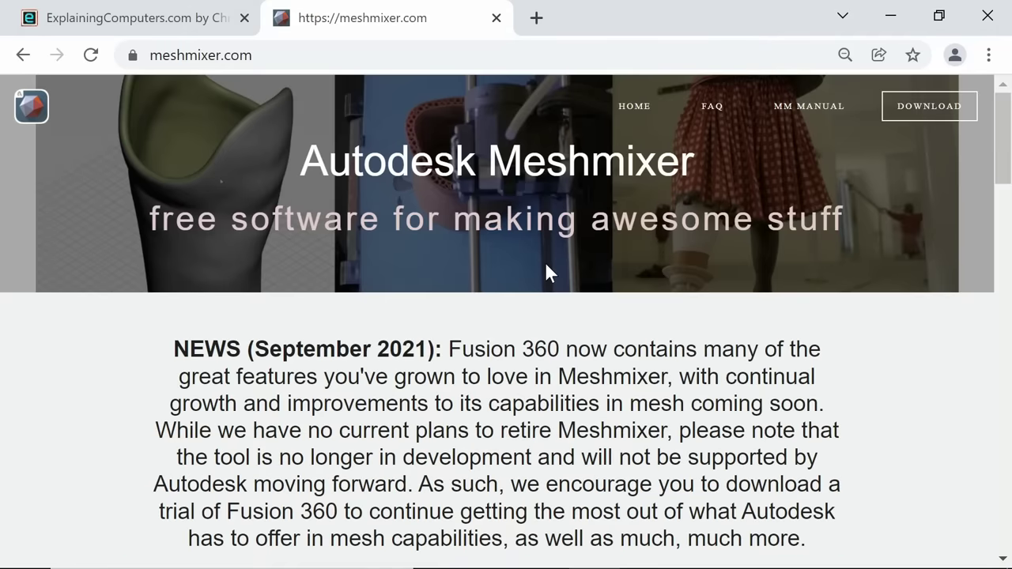
{"action": "left_click_drag", "start_coordinate": [560, 350], "coordinate": [448, 353]}
{"action": "left_click", "coordinate": [585, 246]}
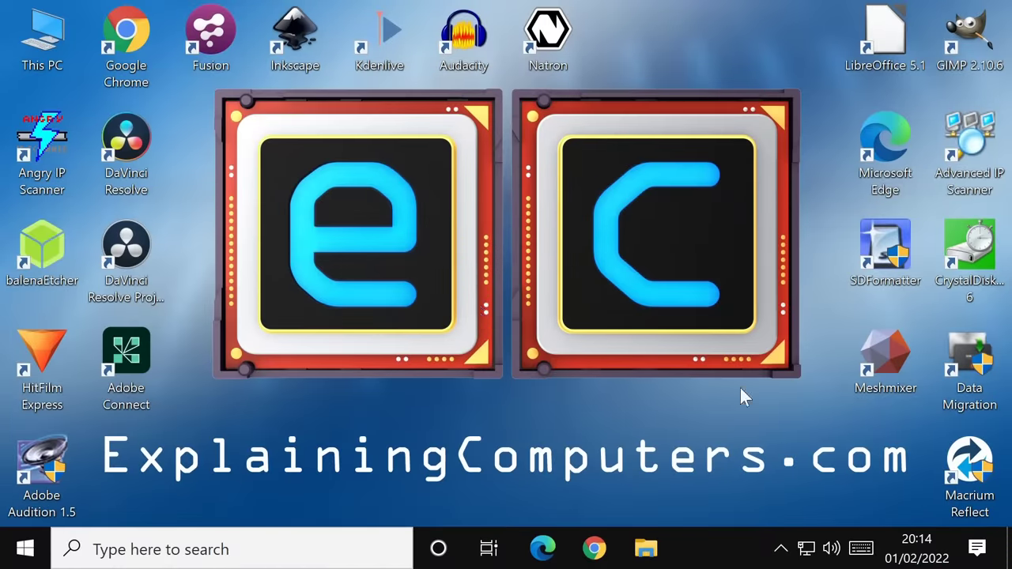
Switch to Autodesk Meshmixer by launching it from the desktop, and maximise its window.
{"action": "double_click", "coordinate": [882, 340]}
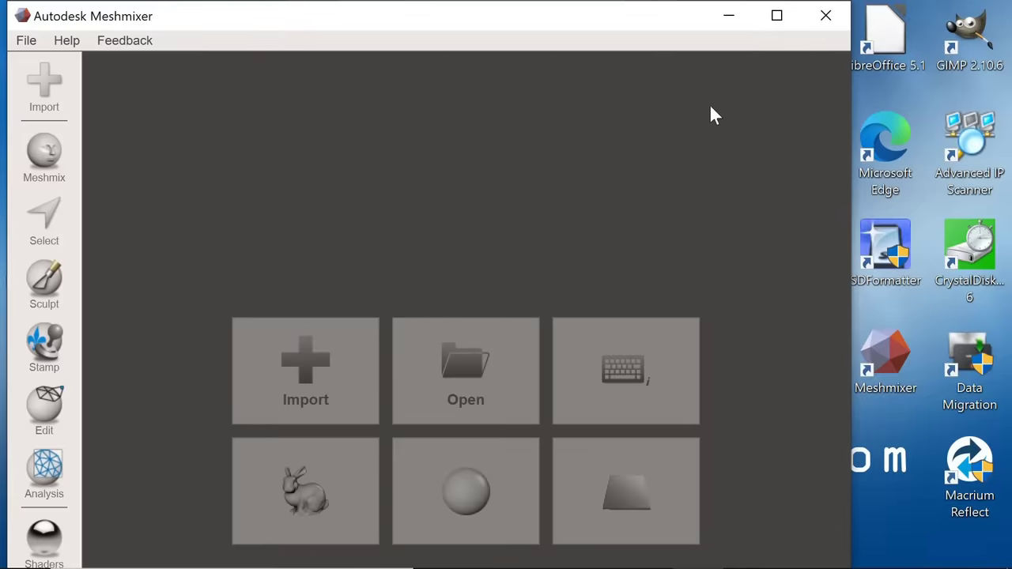
{"action": "left_click", "coordinate": [775, 15]}
Import mesh.obj from the results subfolder of Meshing inside the MeshroomCache folder.
{"action": "left_click", "coordinate": [367, 253]}
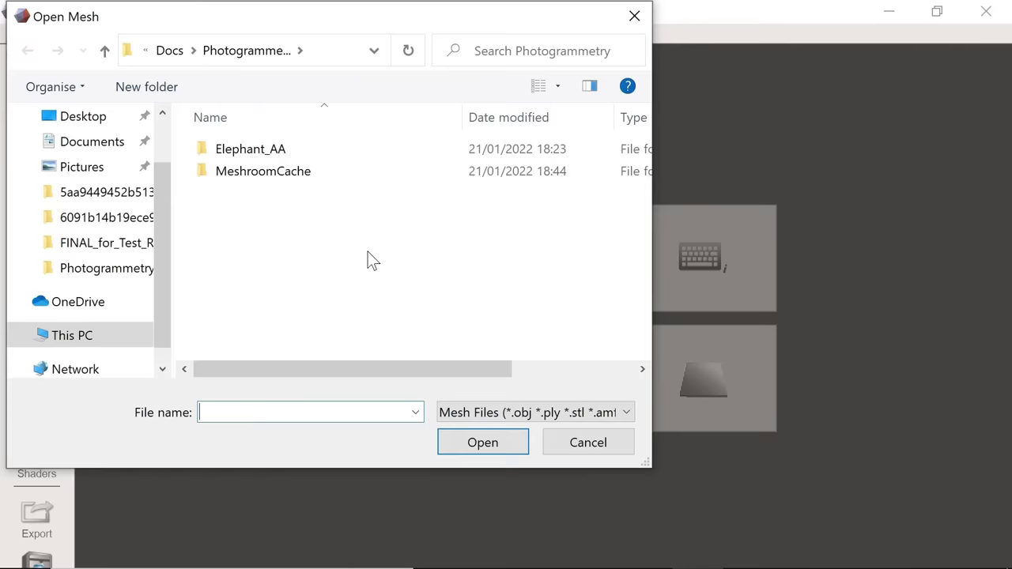
{"action": "double_click", "coordinate": [306, 171]}
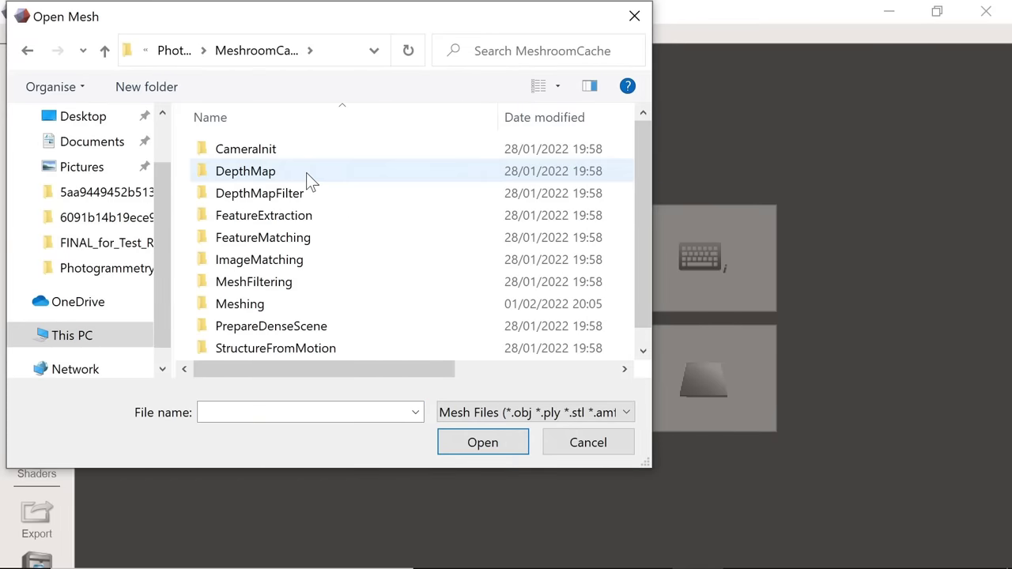
{"action": "double_click", "coordinate": [284, 305]}
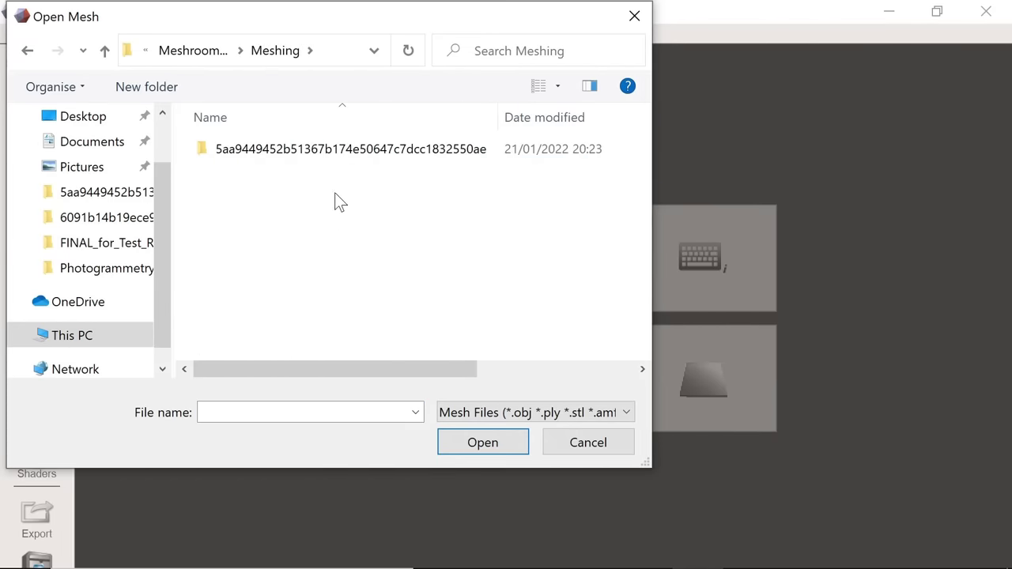
{"action": "double_click", "coordinate": [346, 154]}
{"action": "left_click", "coordinate": [235, 155]}
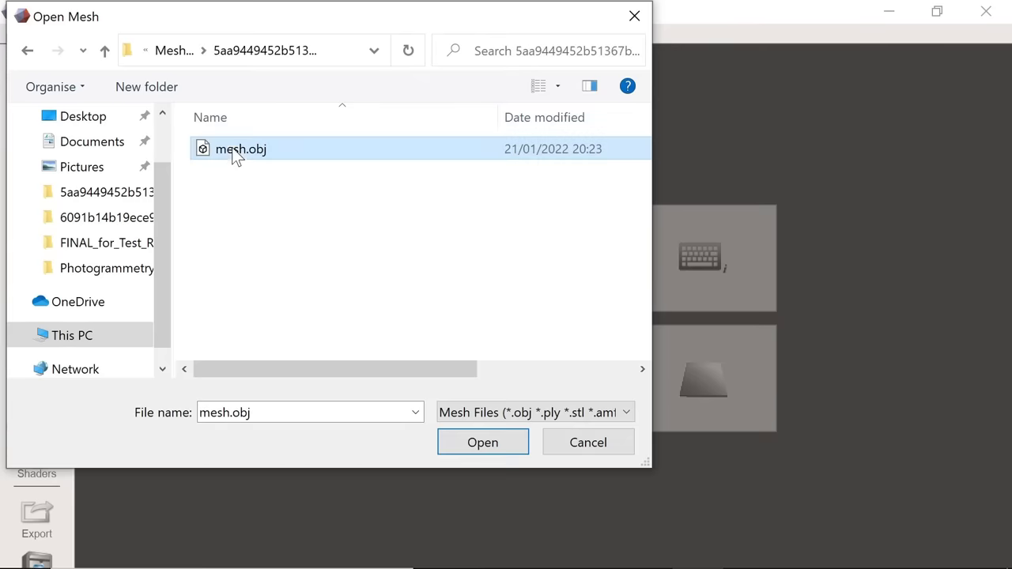
{"action": "left_click", "coordinate": [492, 445]}
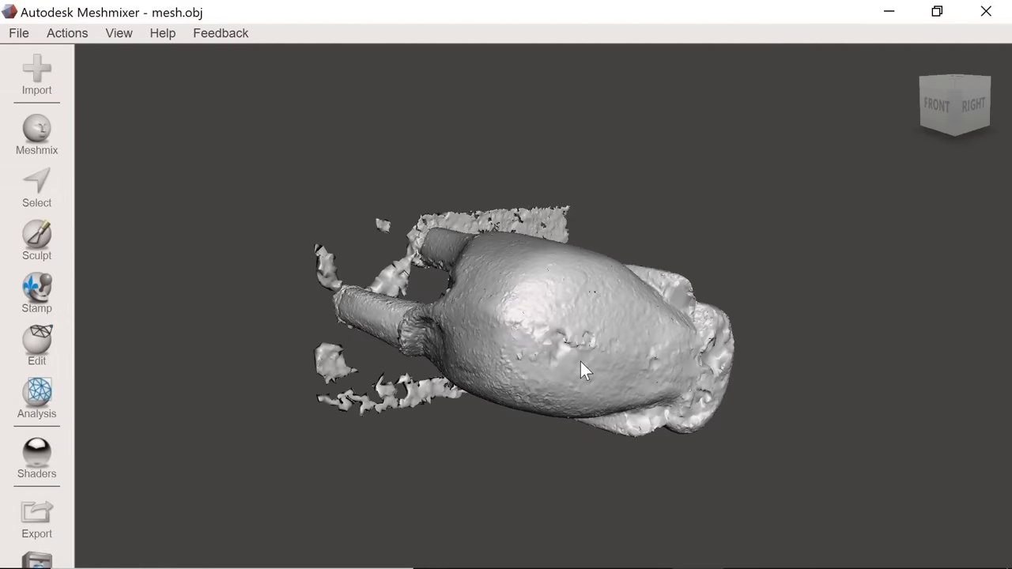
Rotate the elephant mesh upright with Transform, about -91.6° around X and 2.4° around Y, and accept the change.
{"action": "right_click_drag", "start_coordinate": [581, 361], "coordinate": [442, 286]}
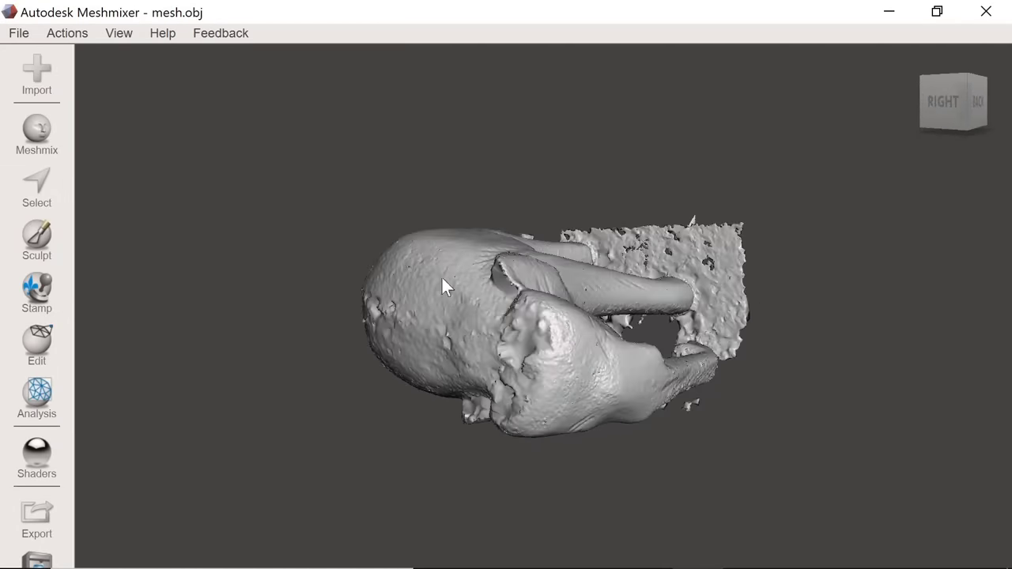
{"action": "left_click", "coordinate": [949, 116]}
{"action": "right_click_drag", "start_coordinate": [874, 130], "coordinate": [735, 179]}
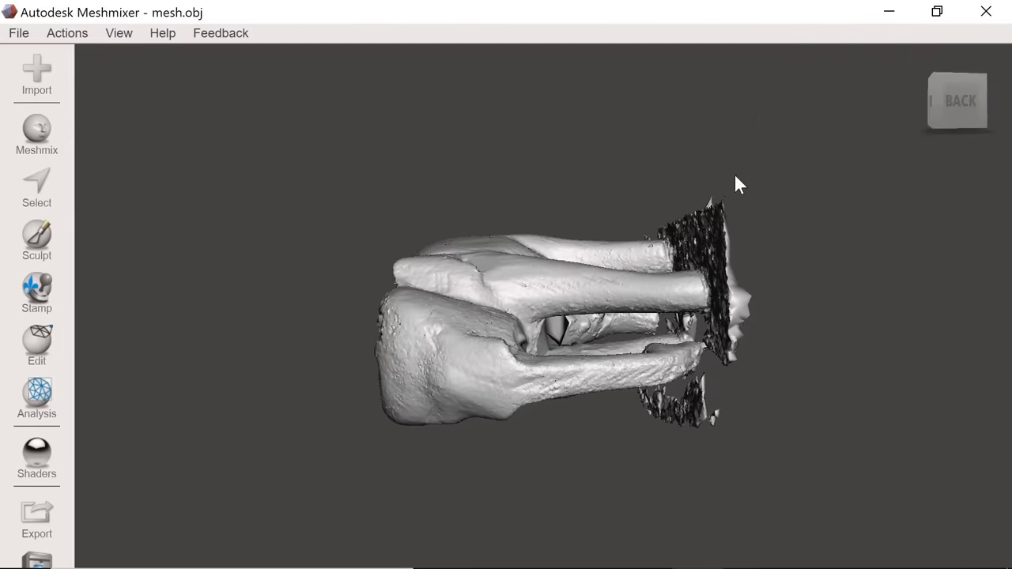
{"action": "left_click", "coordinate": [45, 345]}
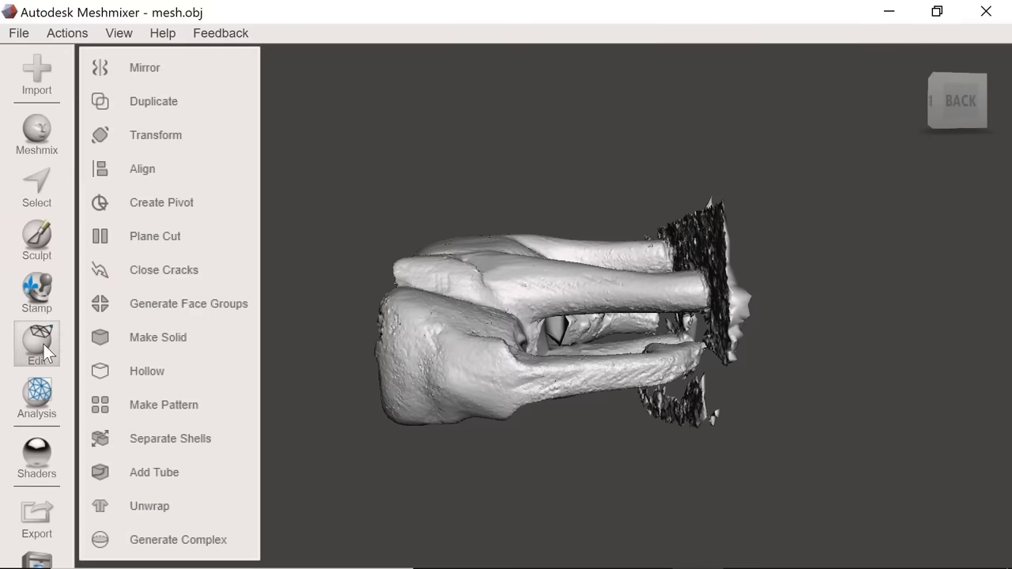
{"action": "left_click", "coordinate": [188, 142]}
{"action": "left_click_drag", "start_coordinate": [490, 266], "coordinate": [617, 272]}
{"action": "right_click_drag", "start_coordinate": [730, 368], "coordinate": [393, 353]}
{"action": "left_click_drag", "start_coordinate": [486, 269], "coordinate": [420, 168]}
{"action": "right_click_drag", "start_coordinate": [774, 387], "coordinate": [883, 406]}
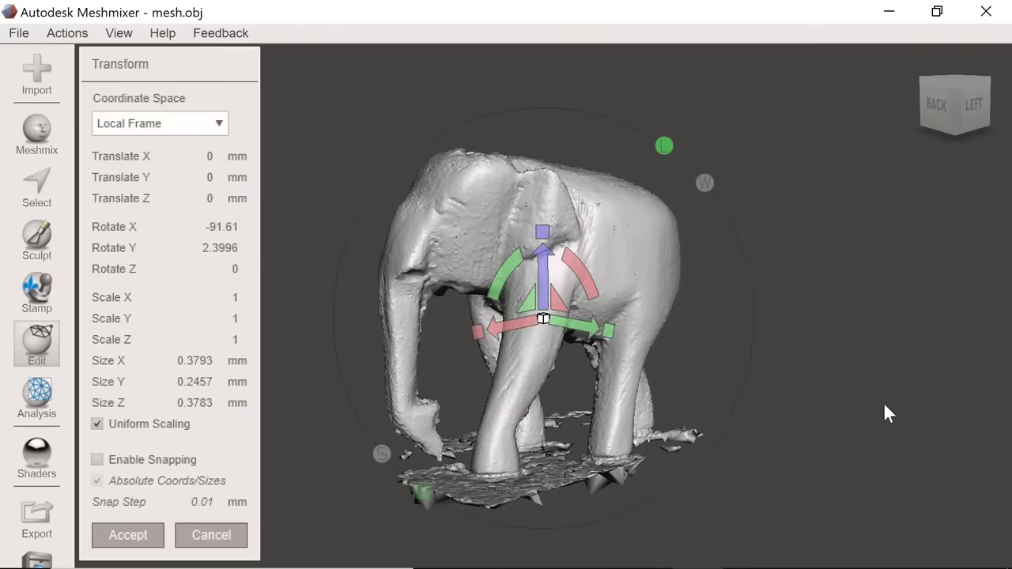
{"action": "left_click", "coordinate": [128, 535]}
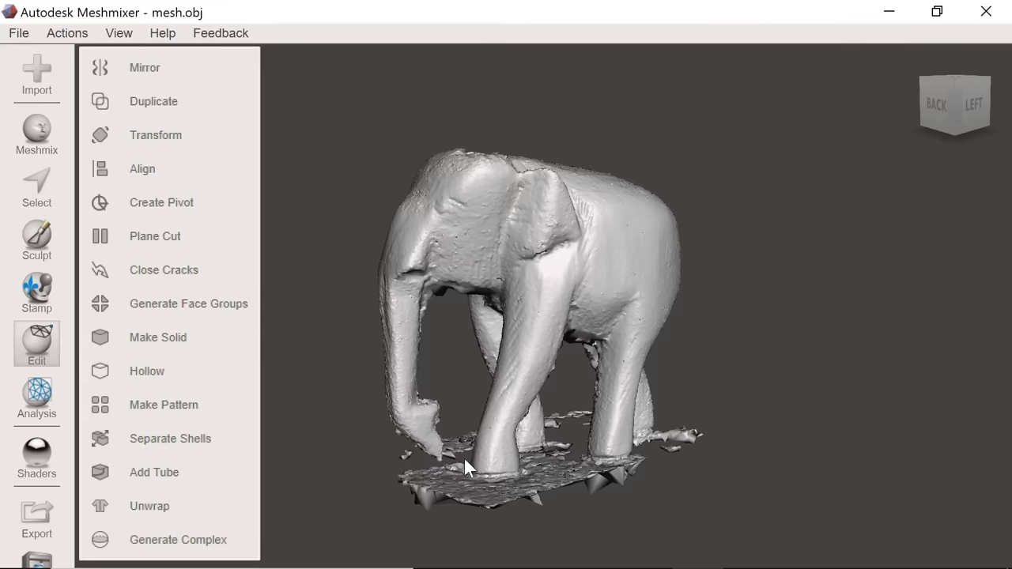
Cut off the ground remnants just above the soles of the feet with a horizontal Plane Cut, using Cut (Discard Half) and Remeshed Fill.
{"action": "left_click", "coordinate": [169, 241]}
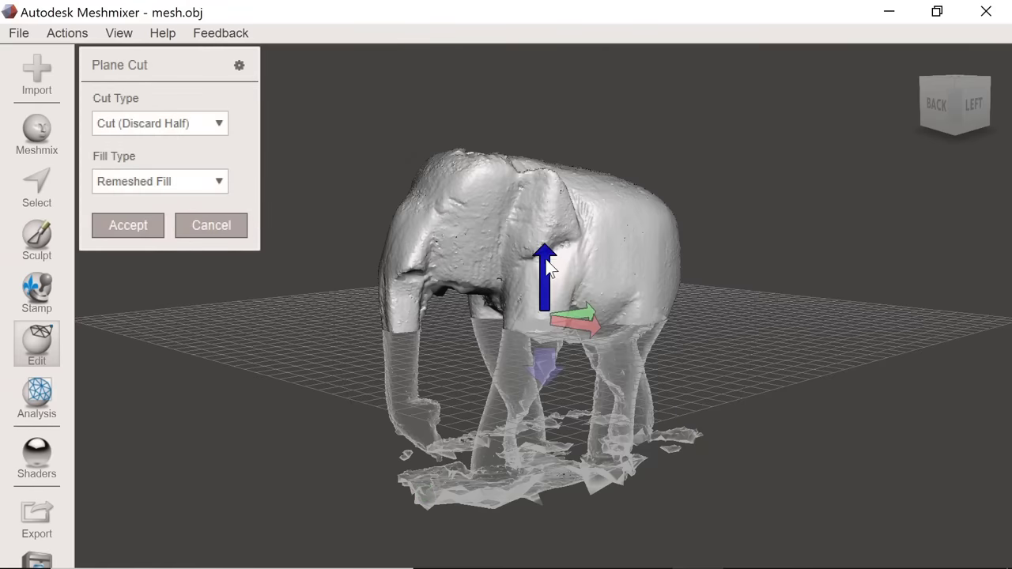
{"action": "left_click_drag", "start_coordinate": [546, 293], "coordinate": [539, 387]}
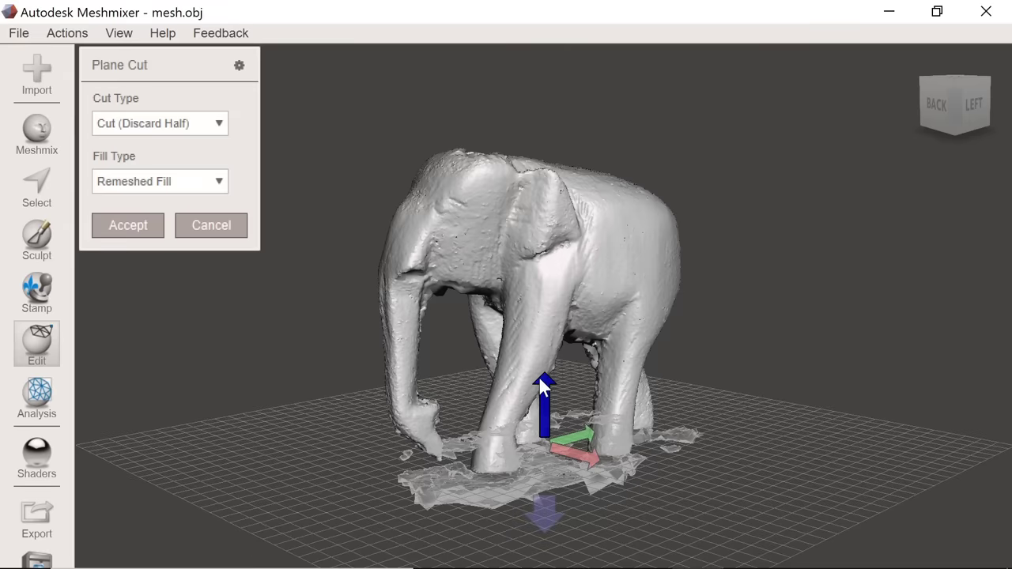
{"action": "left_click_drag", "start_coordinate": [541, 388], "coordinate": [542, 384]}
{"action": "mouse_move", "coordinate": [771, 348]}
{"action": "right_mouse_down"}
{"action": "mouse_move", "coordinate": [662, 285]}
{"action": "mouse_move", "coordinate": [771, 343]}
{"action": "right_mouse_up"}
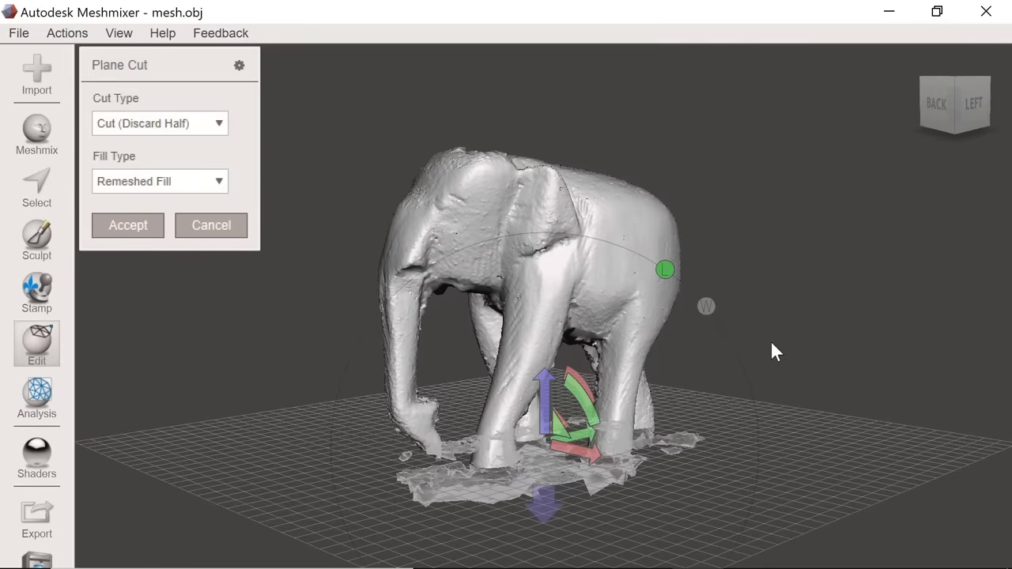
{"action": "left_click", "coordinate": [123, 228]}
{"action": "right_click_drag", "start_coordinate": [303, 414], "coordinate": [420, 472]}
{"action": "scroll", "coordinate": [415, 465], "scroll_direction": "up", "scroll_amount": 5}
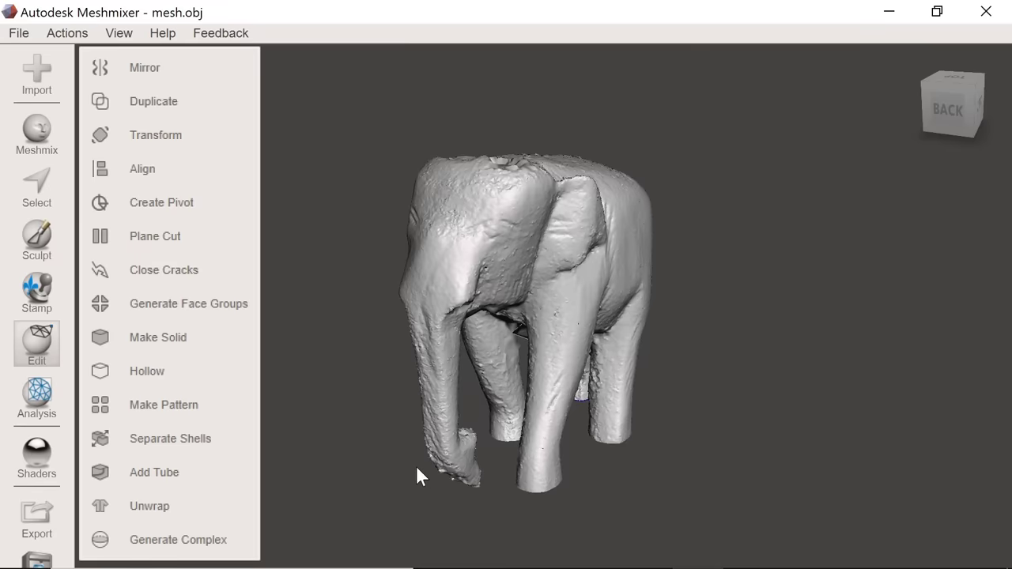